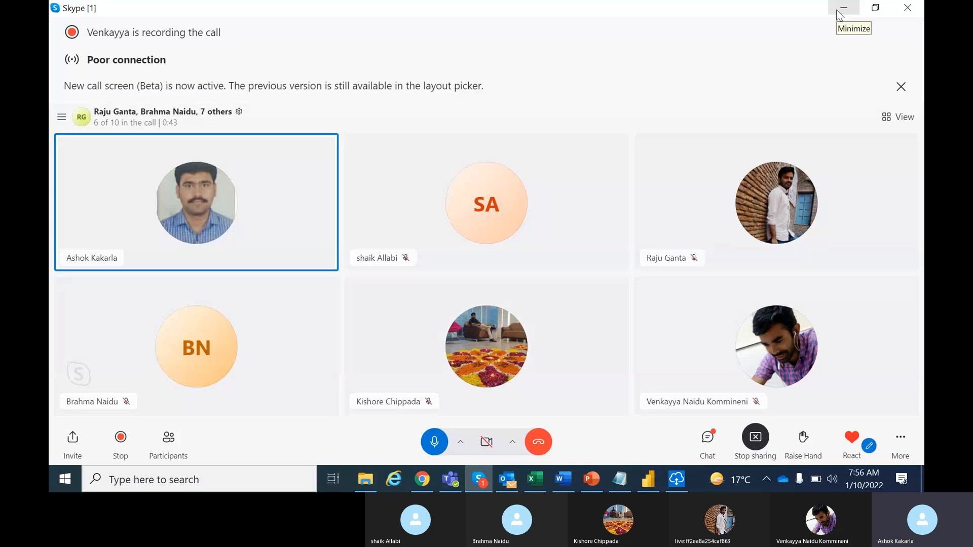
Minimize the Skype call, start signing in to the on-premises data gateway (personal mode) and submit the gateway account's e-mail address.
click(841, 13)
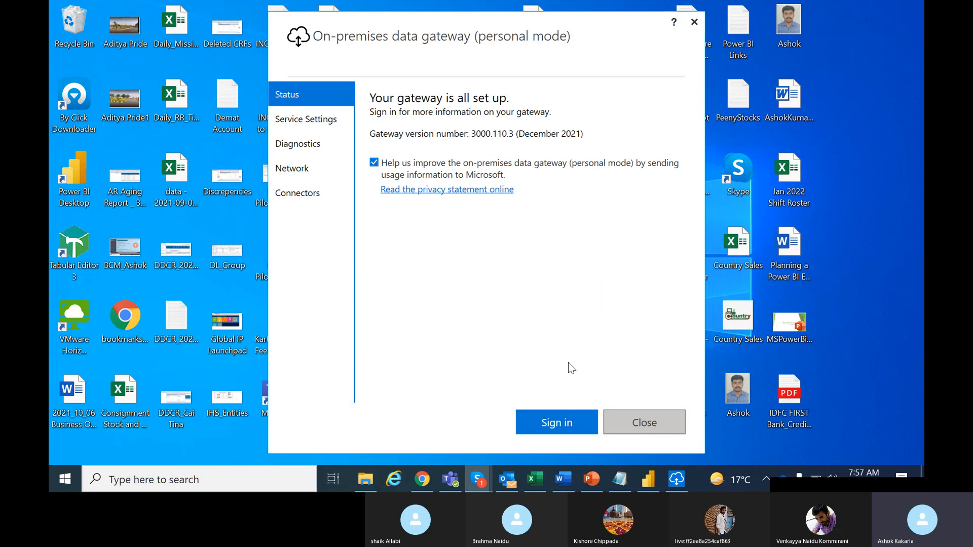
click(551, 424)
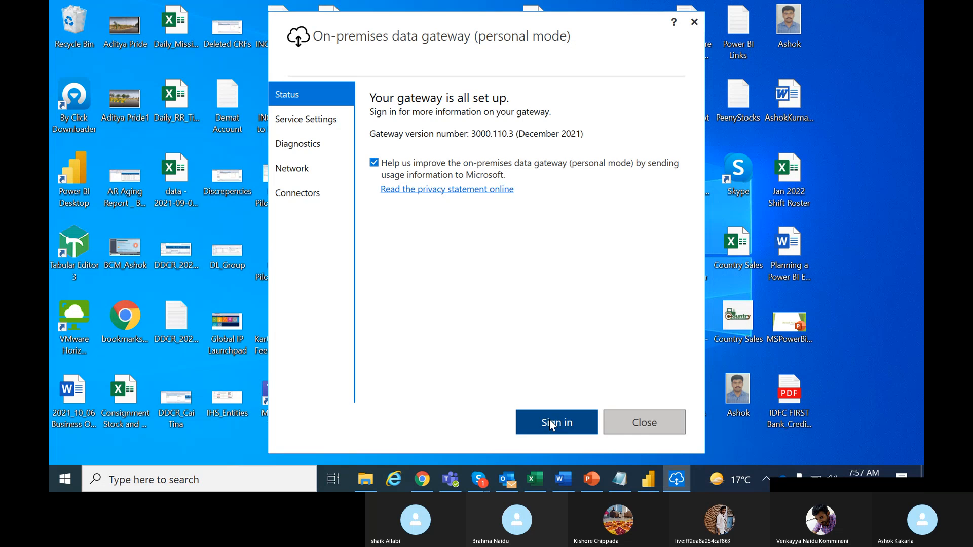
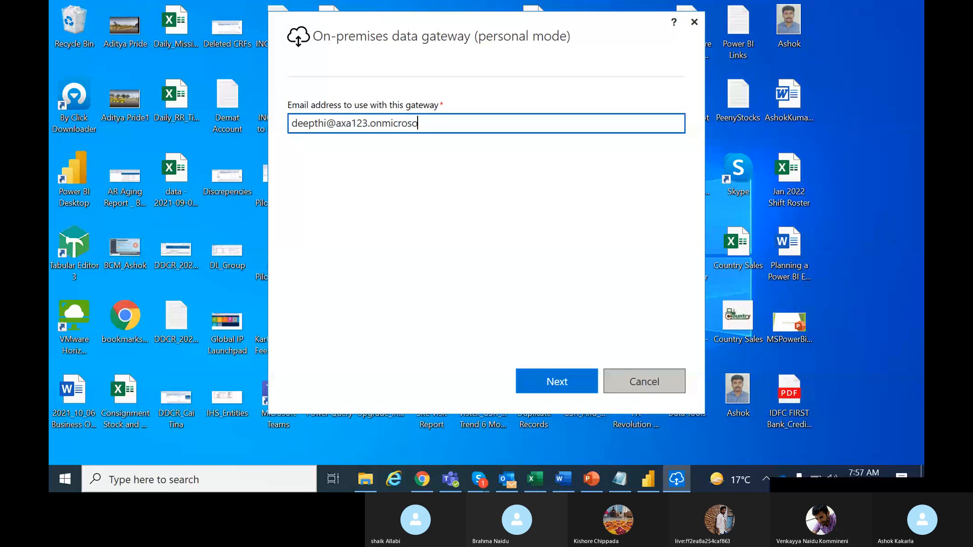
click(549, 382)
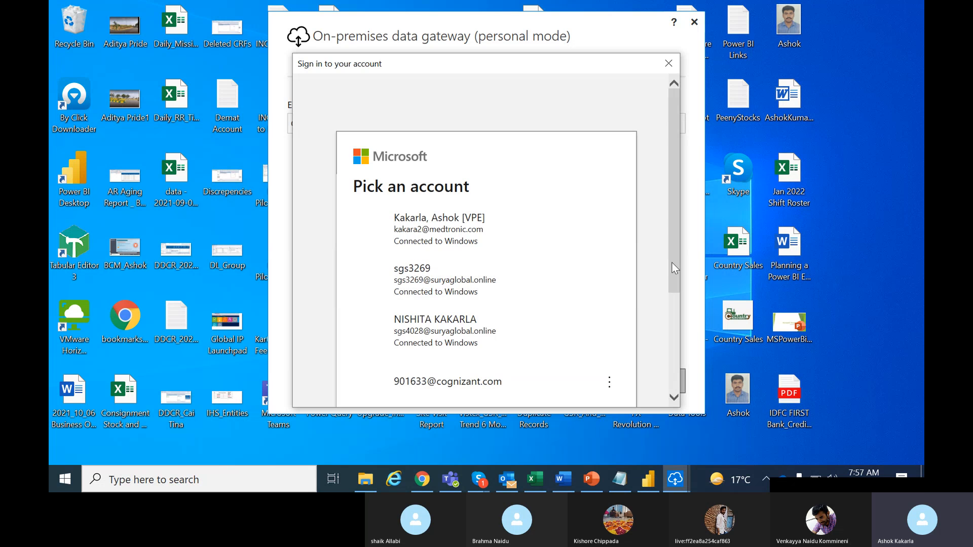
Choose to use another Microsoft account for the sign-in and submit the gateway account's e-mail address.
drag(672, 260, 674, 330)
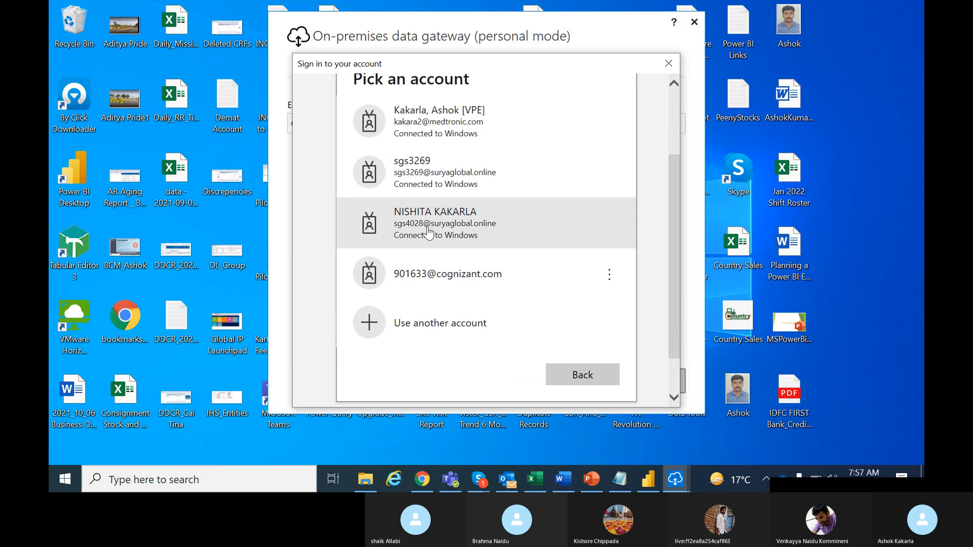
click(427, 327)
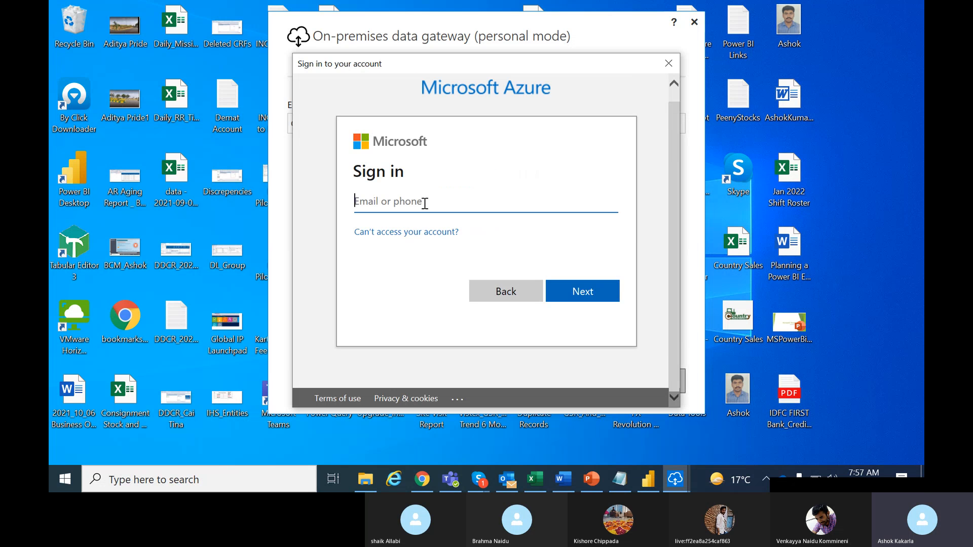
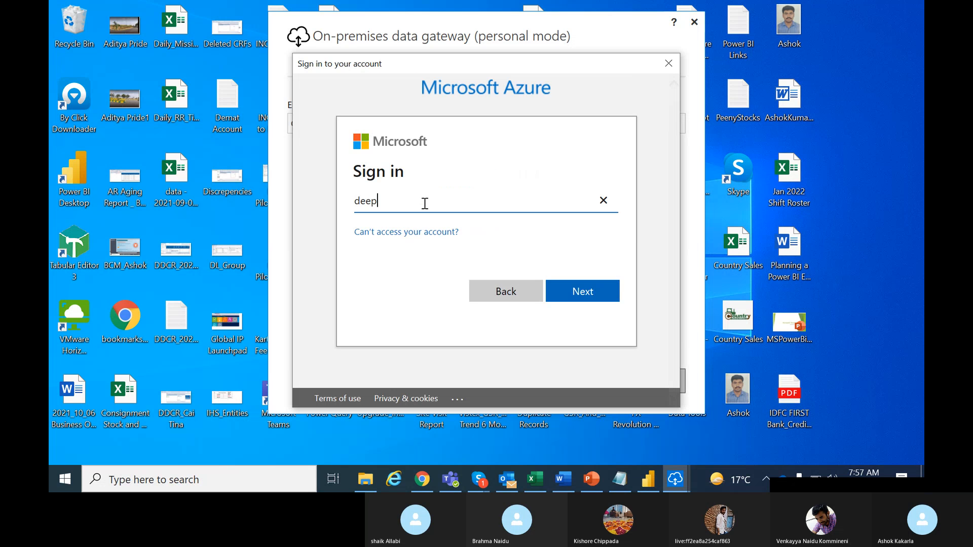
click(598, 292)
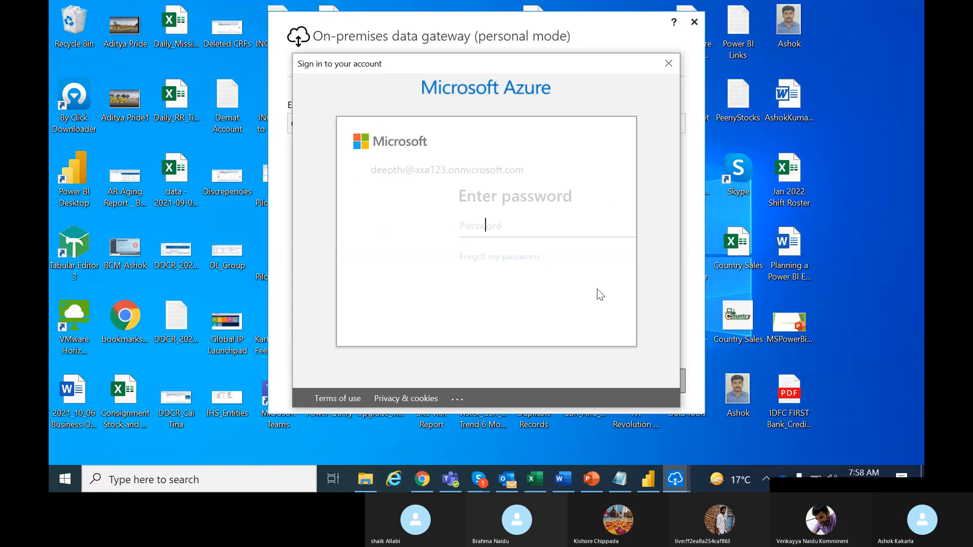
Enter the account password and complete the gateway sign-in.
text(****)
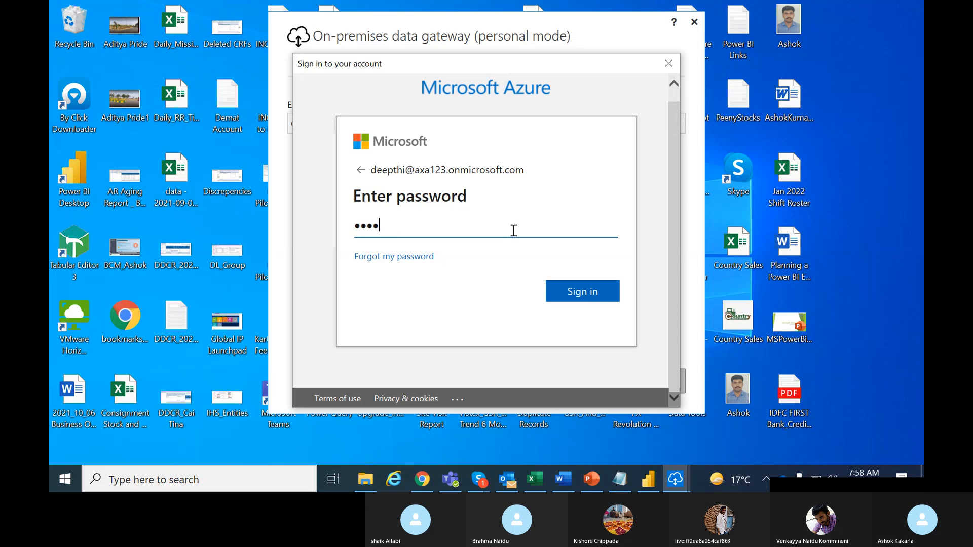
text(********)
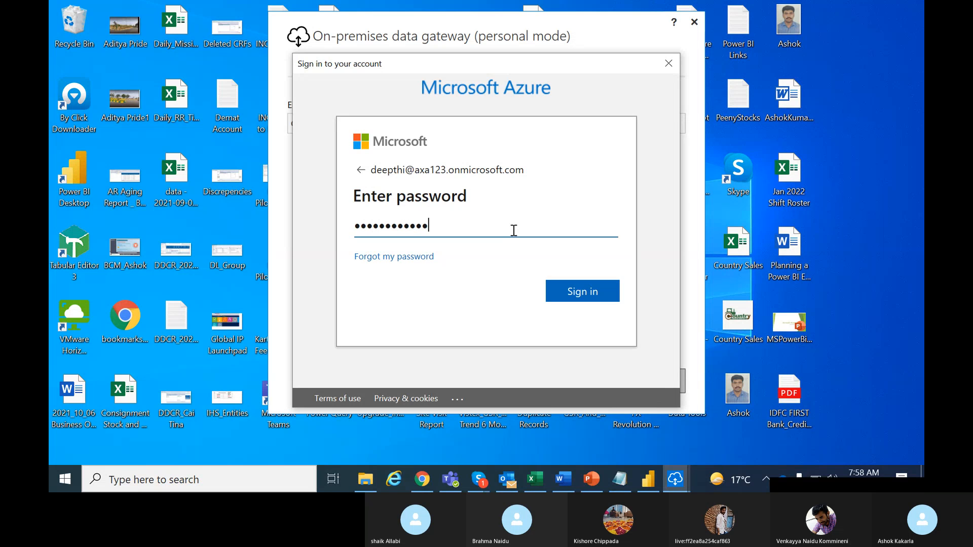
text(*)
click(597, 292)
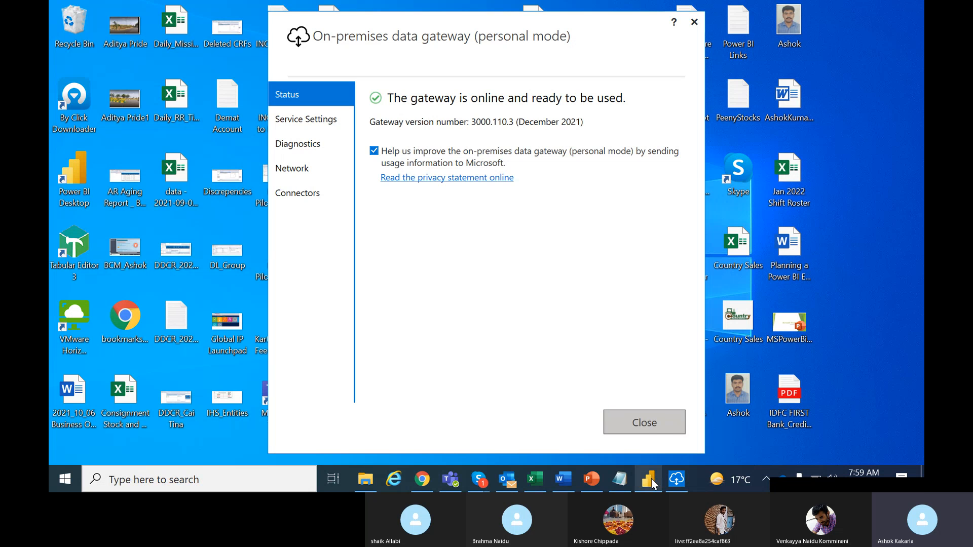
View the Country Sales Report in Power BI Desktop, and switch to Chrome to view its published version in the Power BI service.
mouse_move(652, 478)
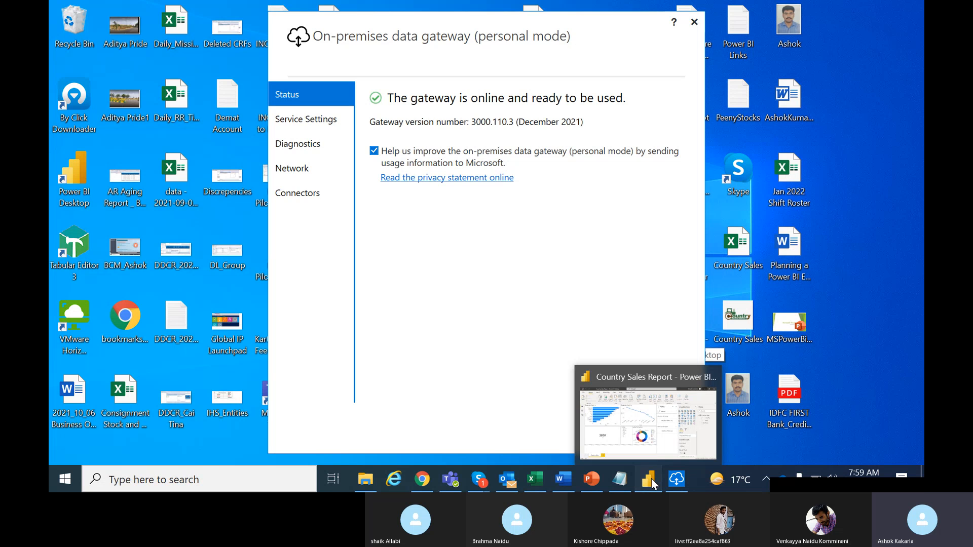
click(652, 479)
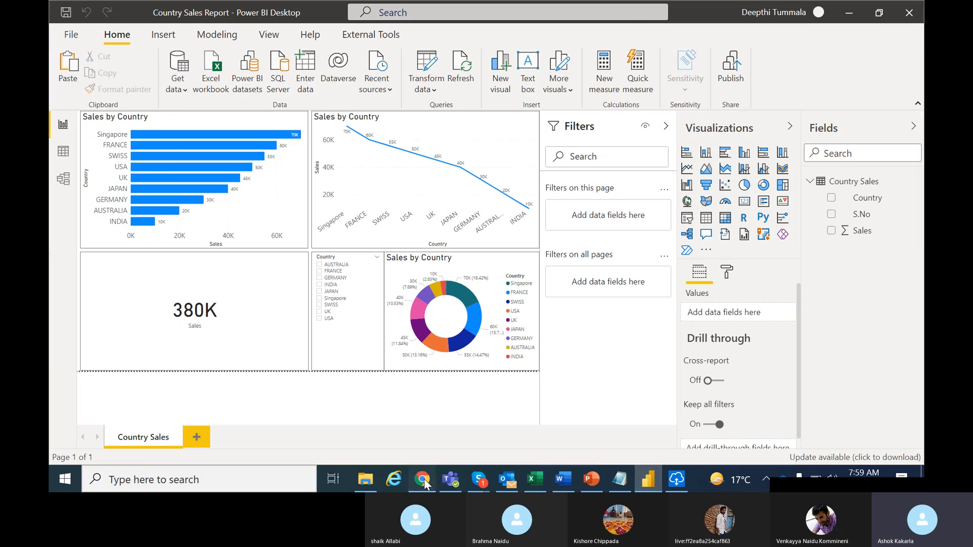
click(424, 482)
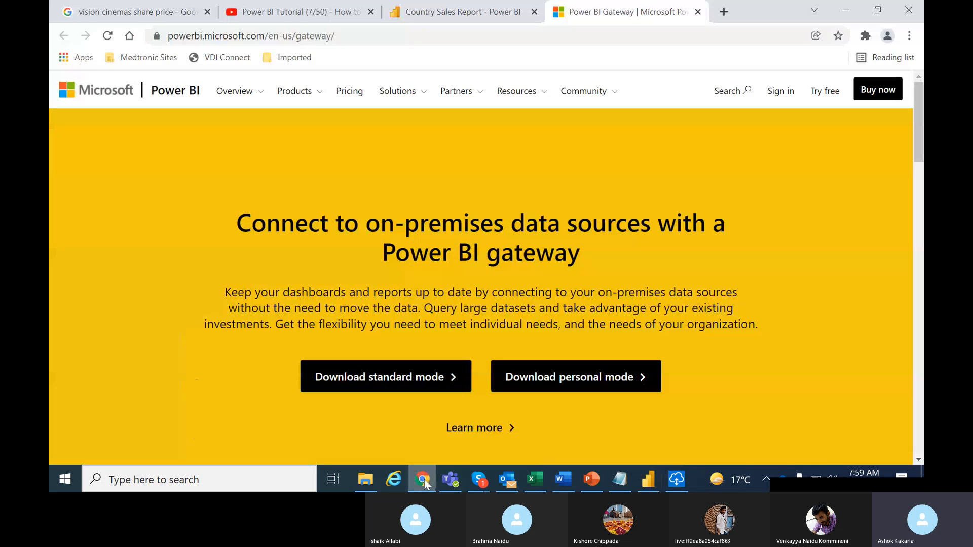
click(448, 12)
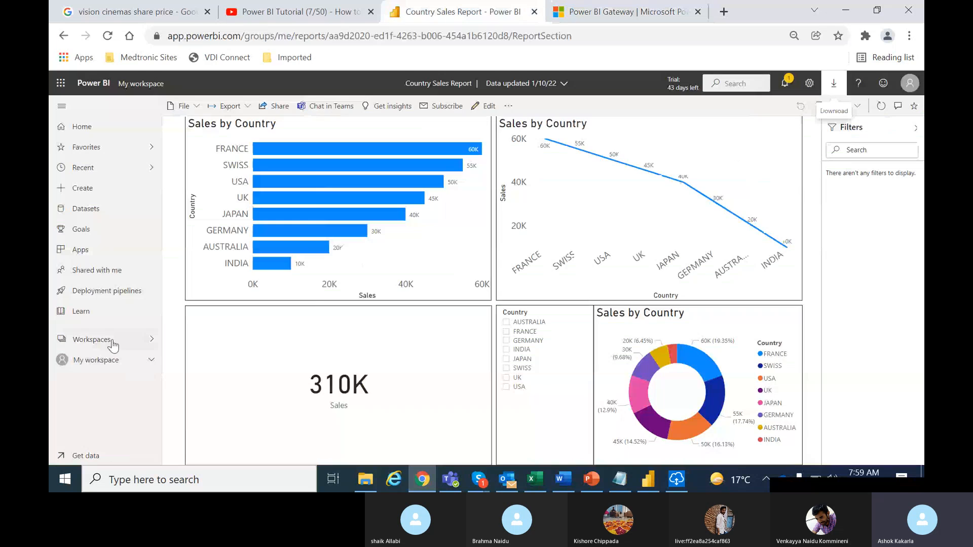
Open the content list of My workspace and dismiss the tip about viewing data as a diagram.
click(112, 344)
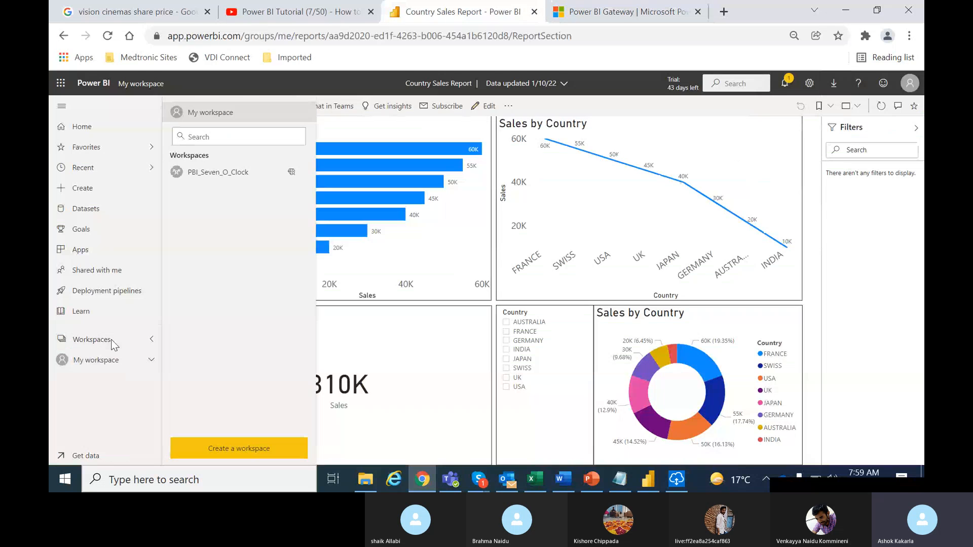
click(96, 361)
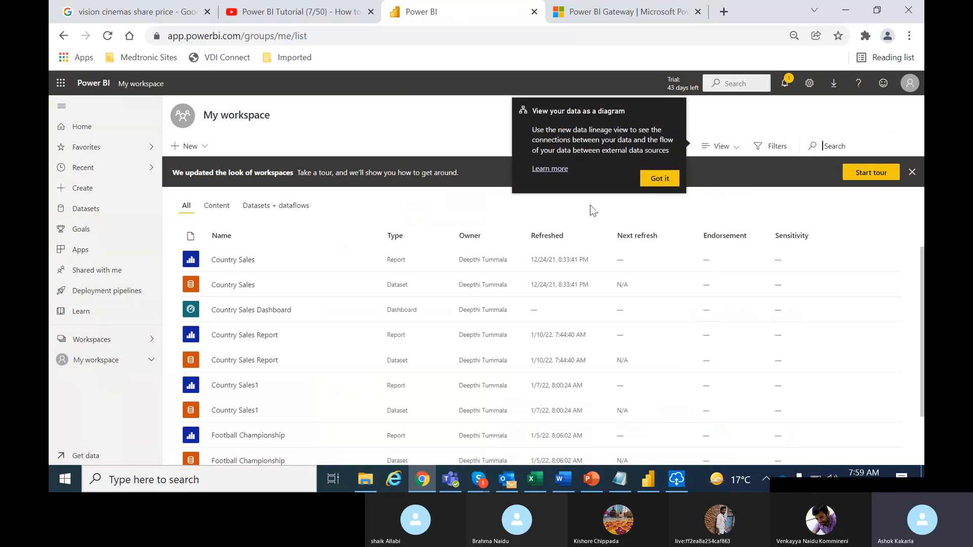
click(658, 186)
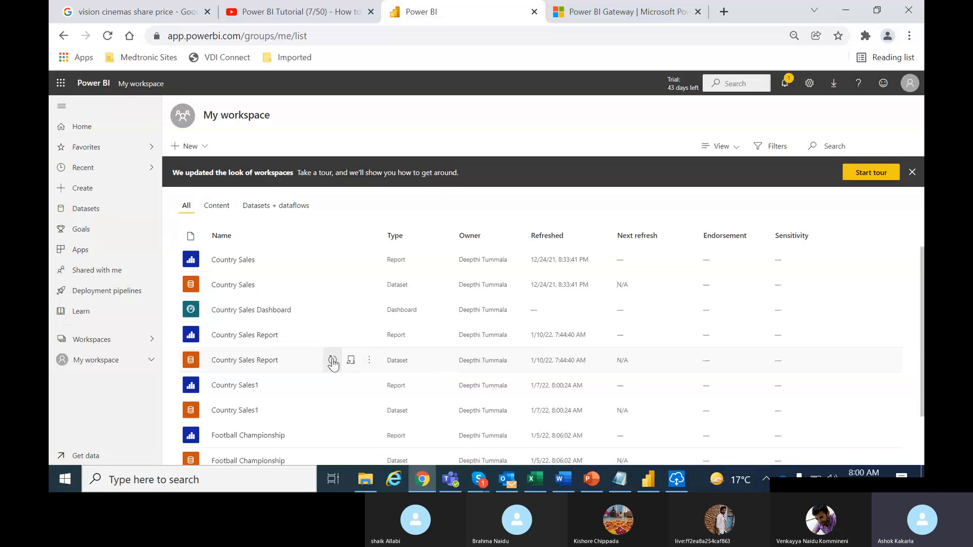
In the Country Sales Report dataset's settings, update the credentials for Country Sales.xlsx and check the gateway connection.
click(371, 361)
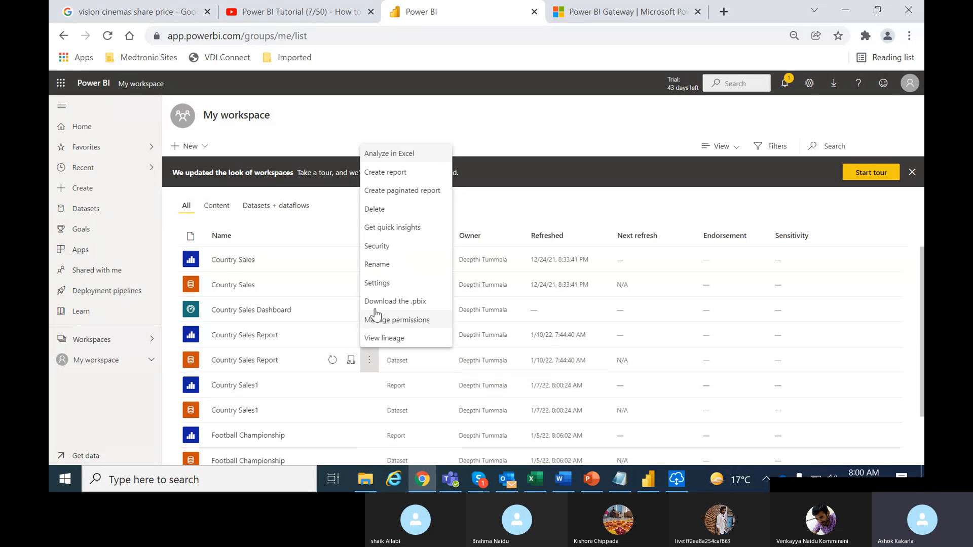
click(373, 284)
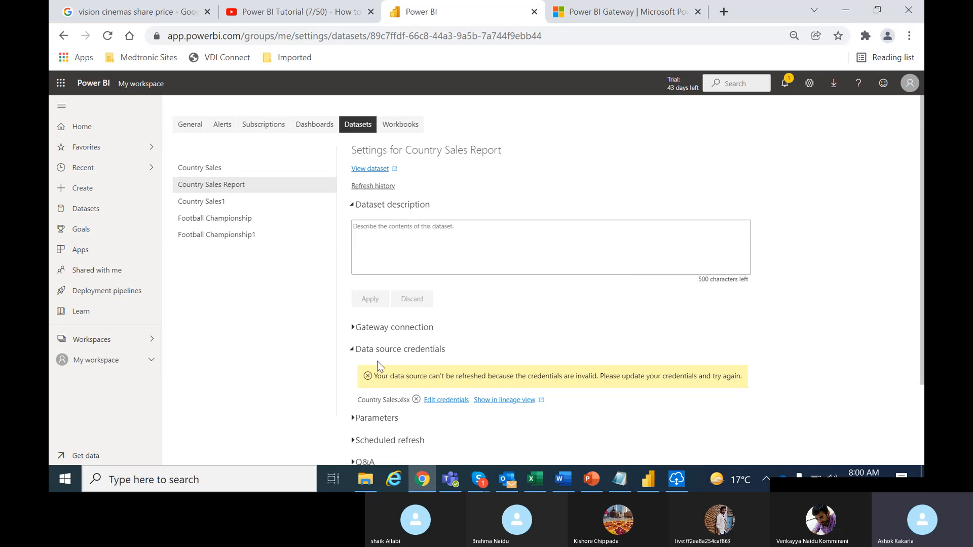
click(446, 400)
click(527, 339)
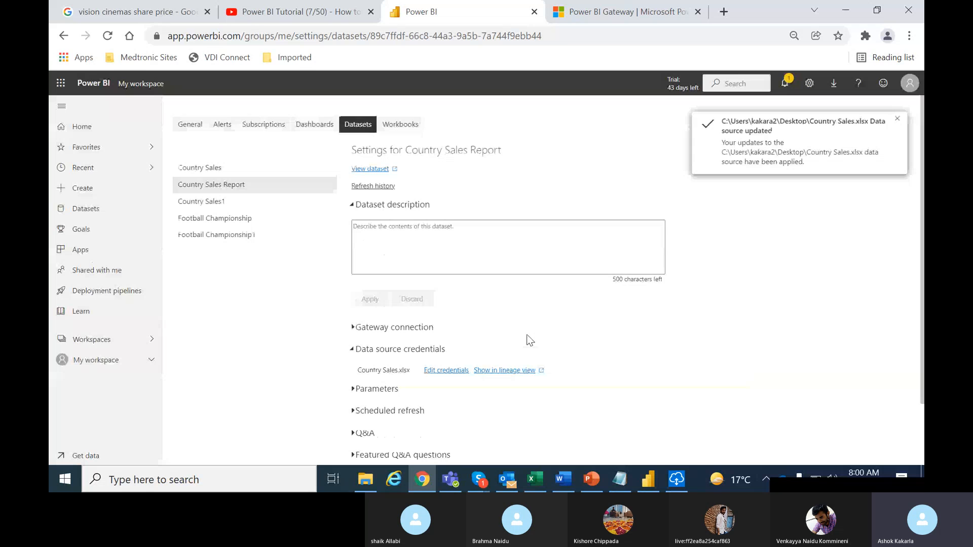
click(353, 330)
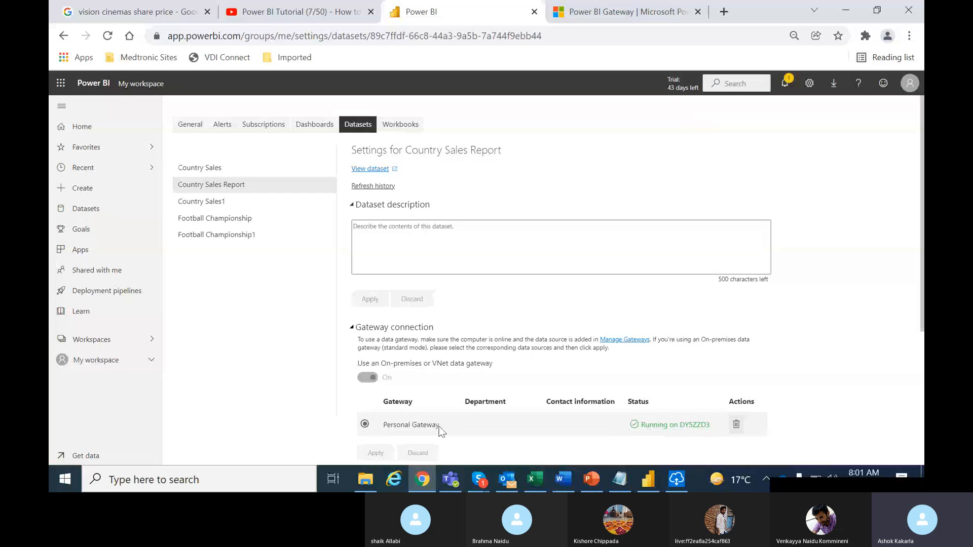
click(347, 333)
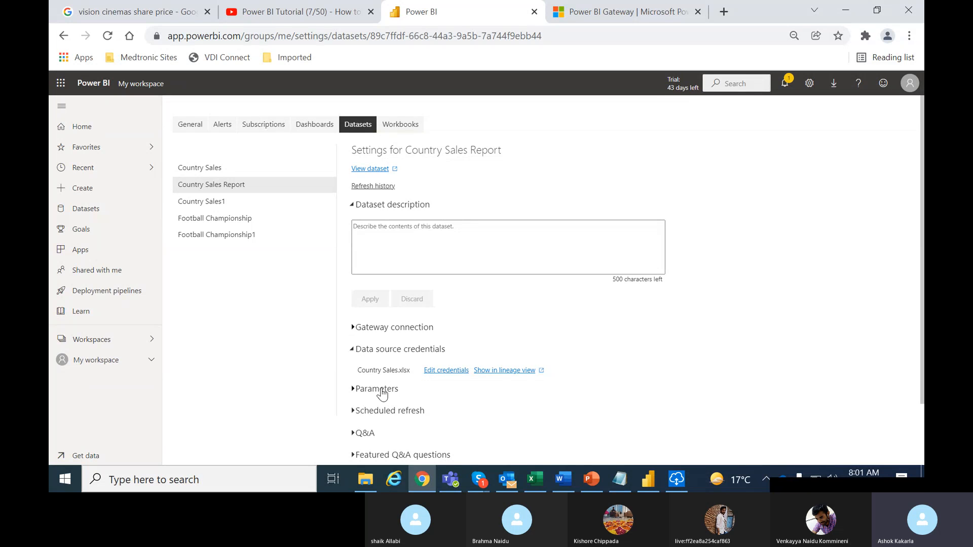
Turn on scheduled refresh for the Country Sales Report dataset.
click(354, 412)
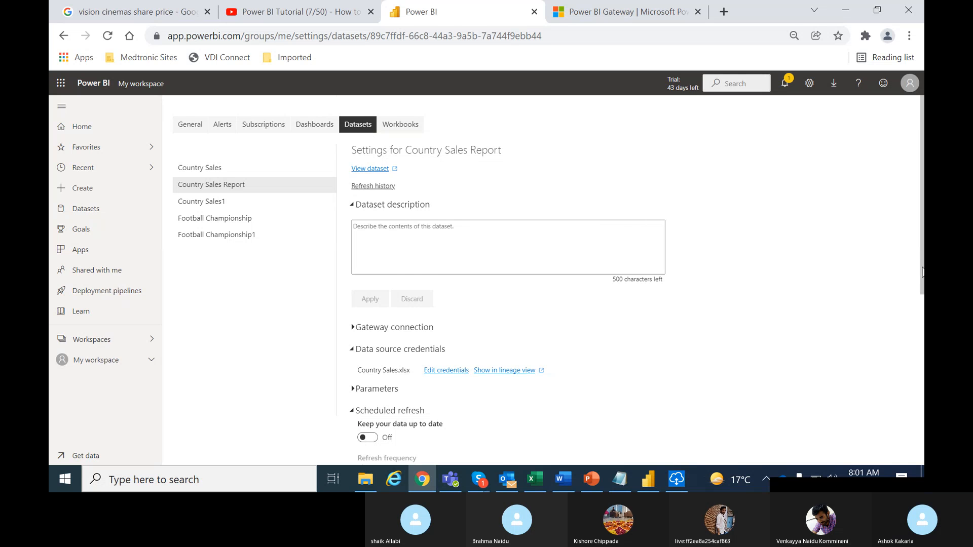
scroll(922, 272, down, 4)
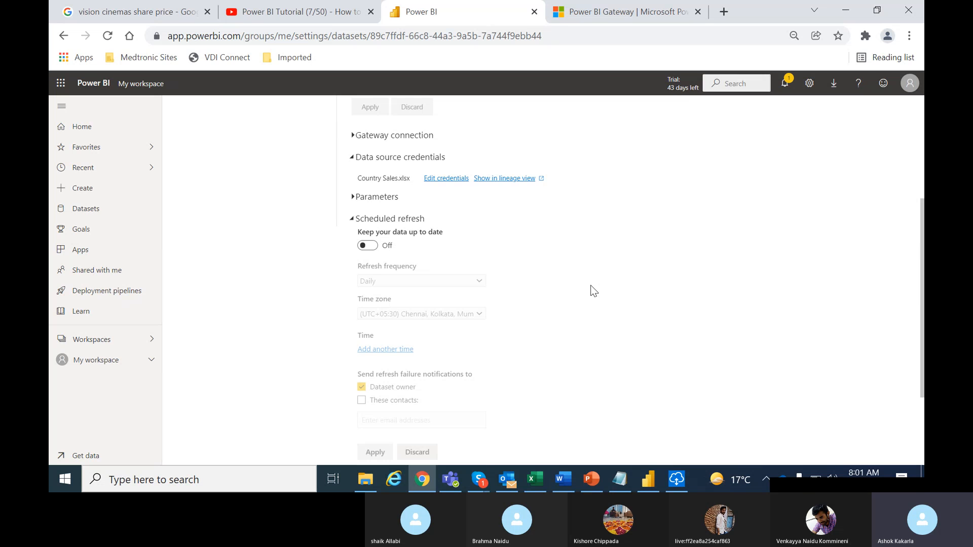
click(370, 246)
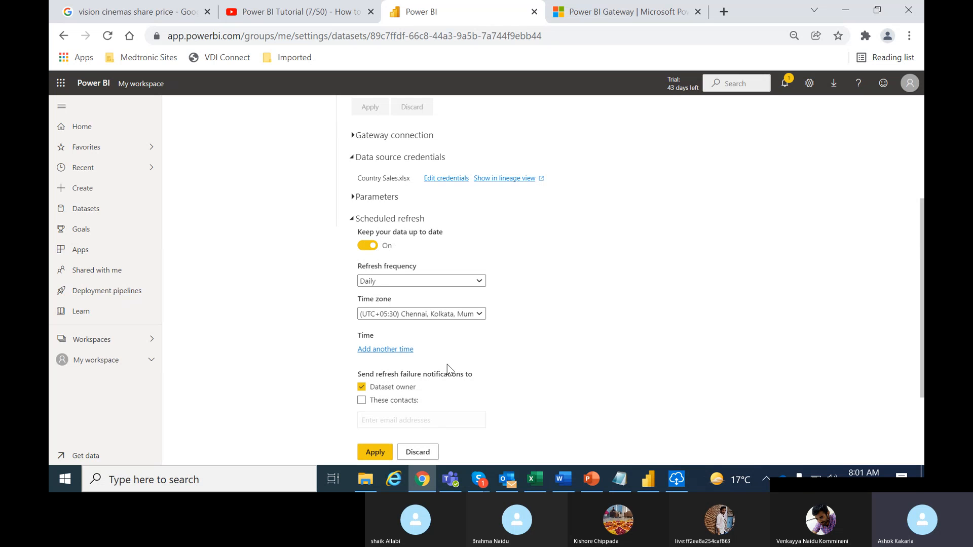
Add a scheduled refresh time and set its hour and minutes to 8:30.
click(394, 350)
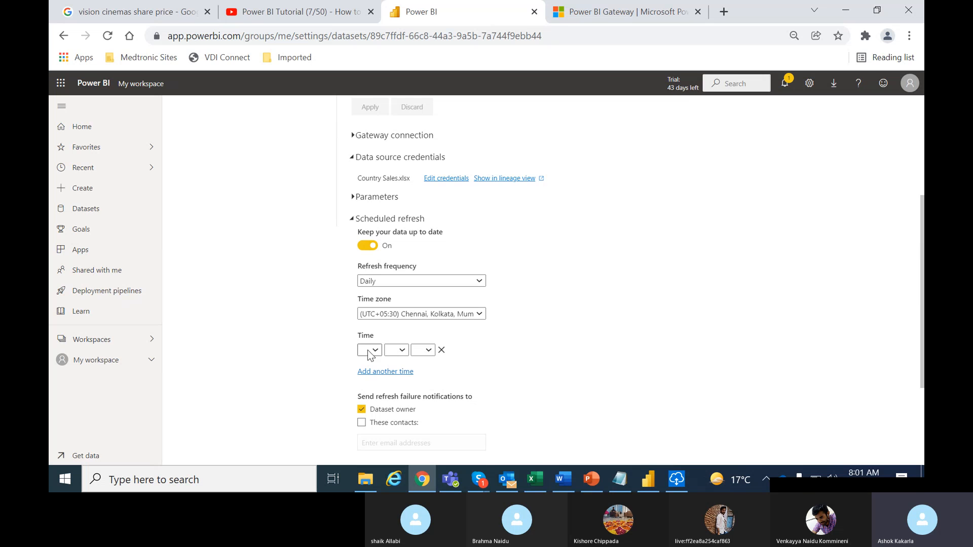
click(375, 353)
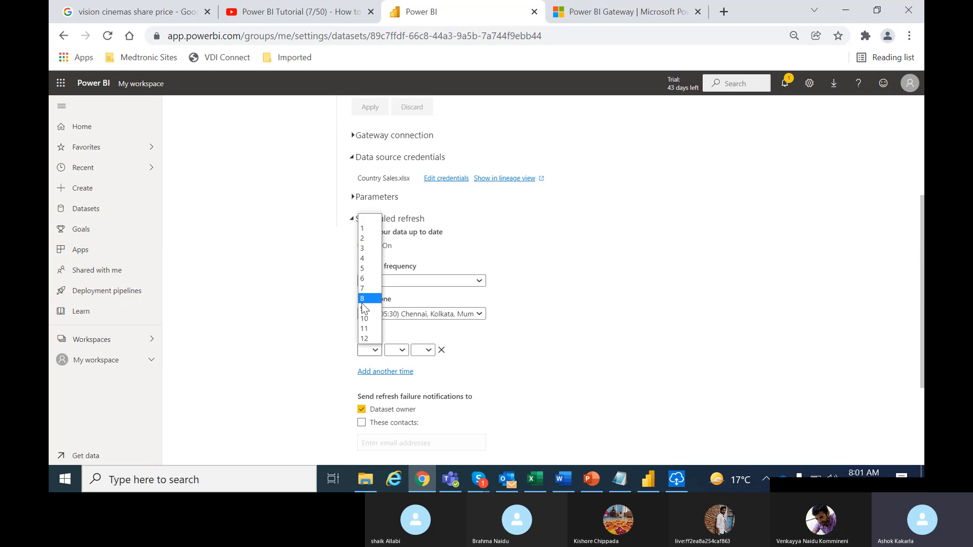
click(363, 302)
click(398, 350)
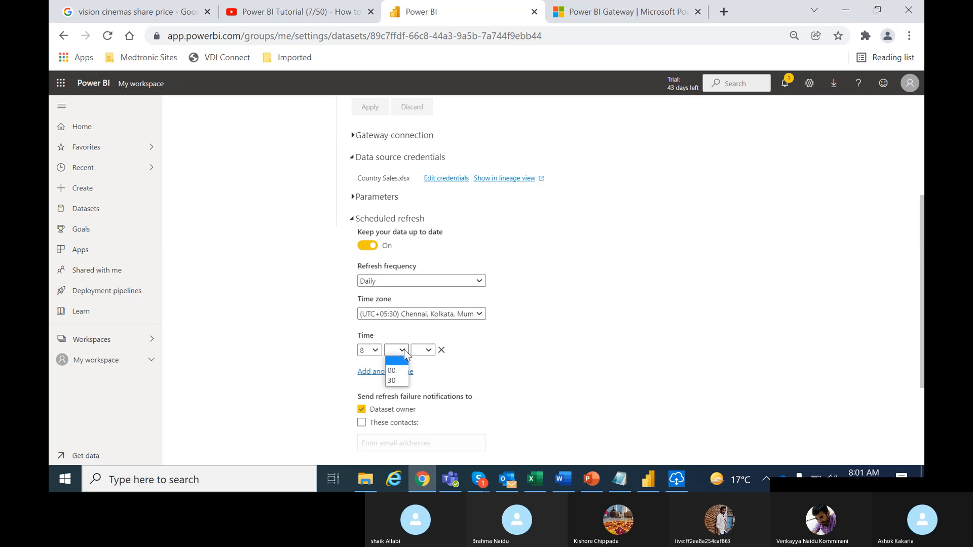
click(394, 379)
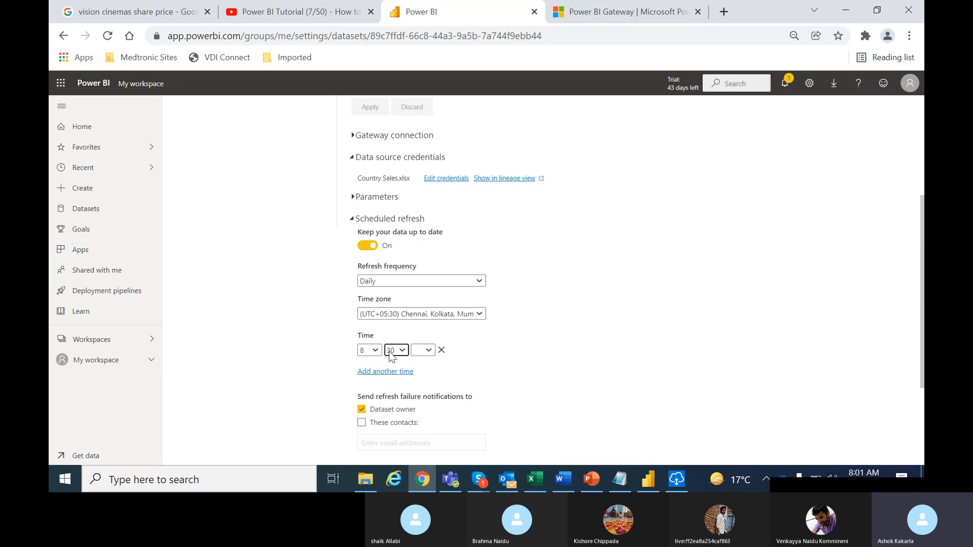
Add a second scheduled refresh time and set its hour and minutes to 9:00.
click(393, 372)
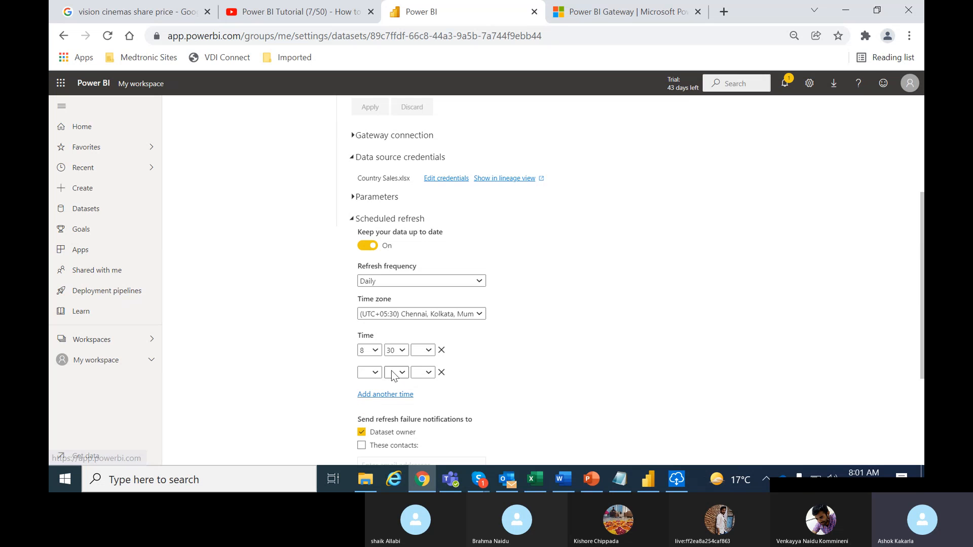
click(370, 374)
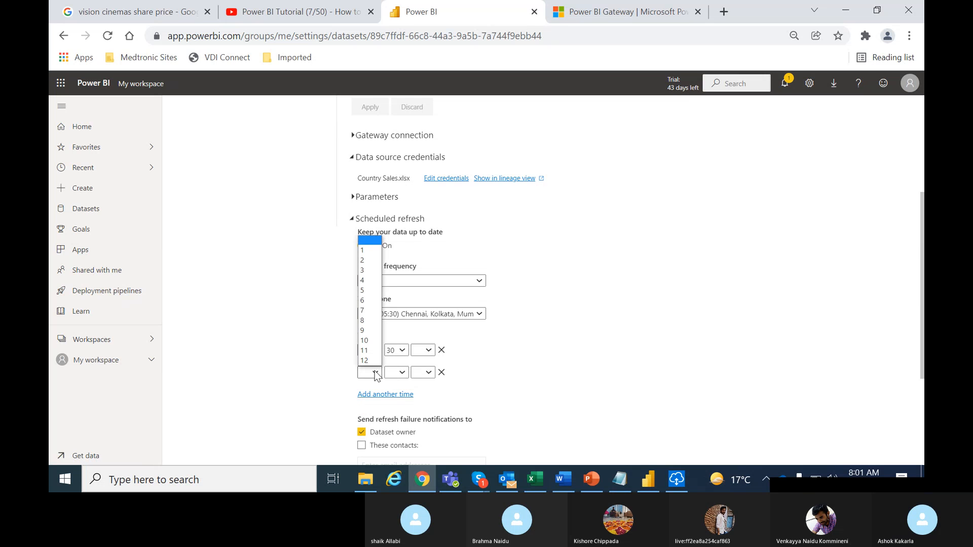
click(363, 331)
click(404, 374)
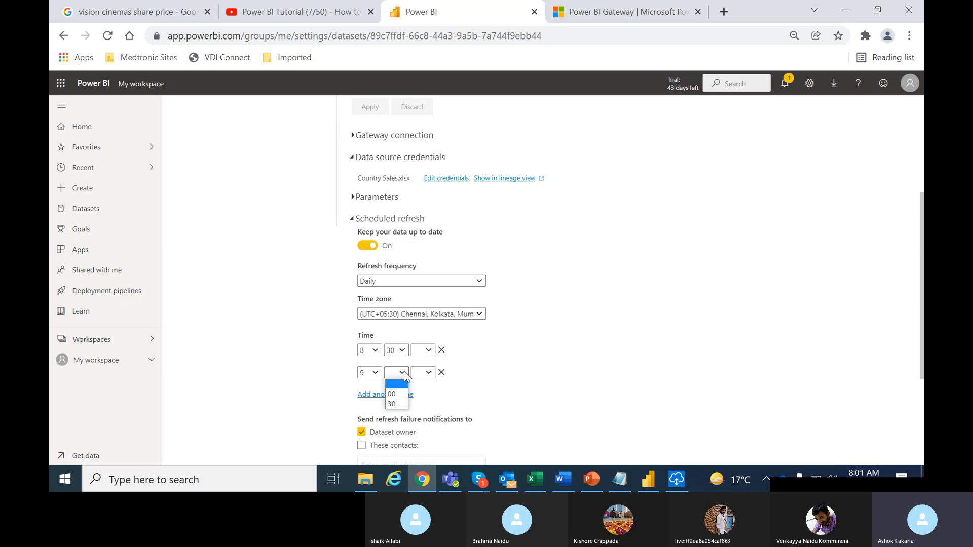
click(394, 394)
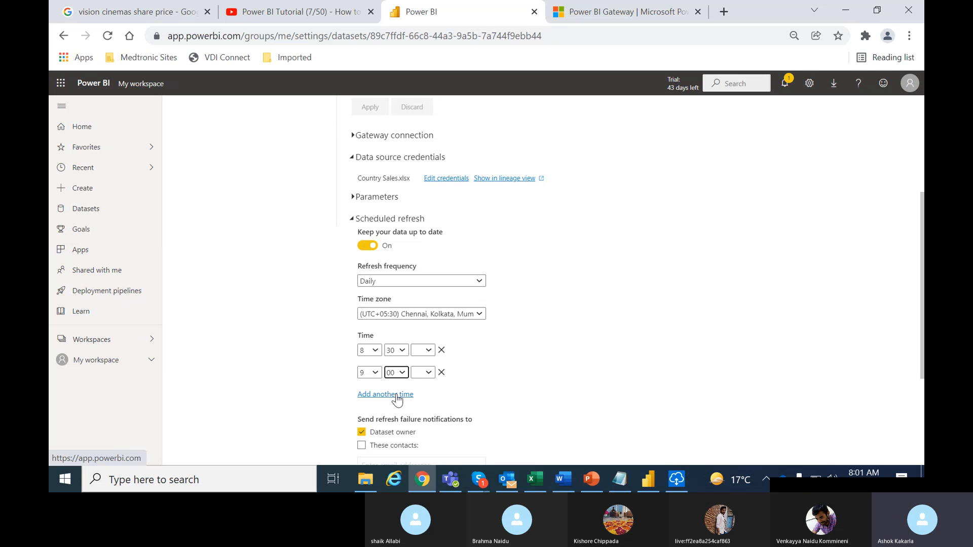
Add a third scheduled refresh time and set its hour and minutes to 9:30.
click(396, 395)
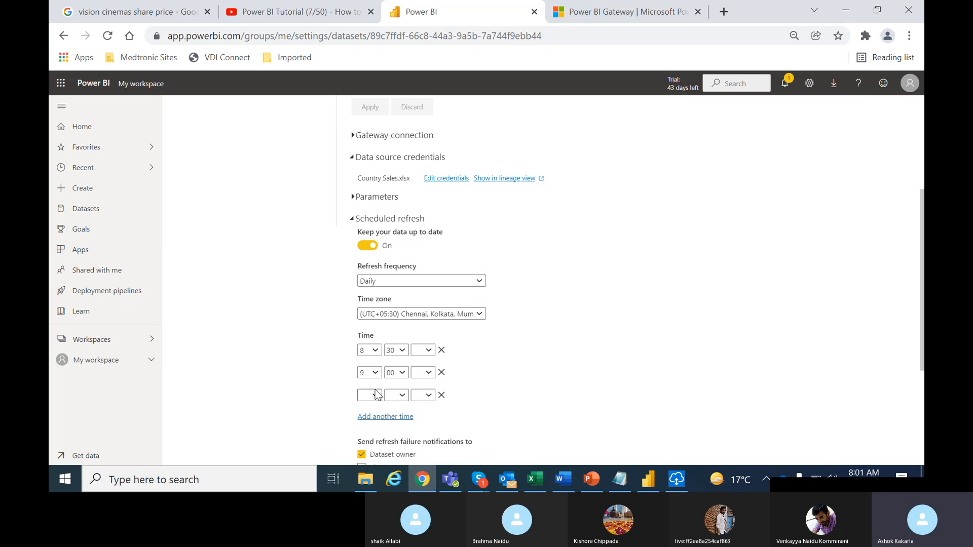
click(377, 395)
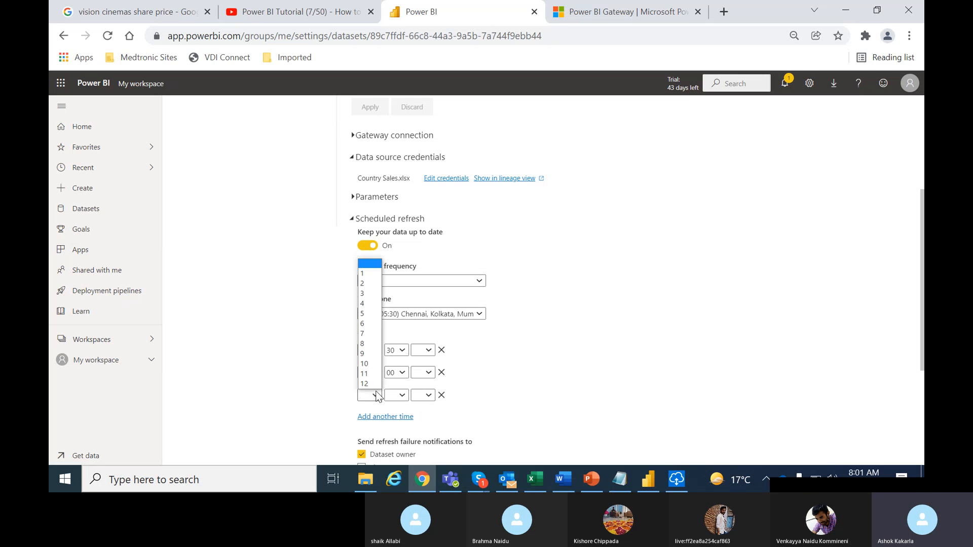
click(367, 362)
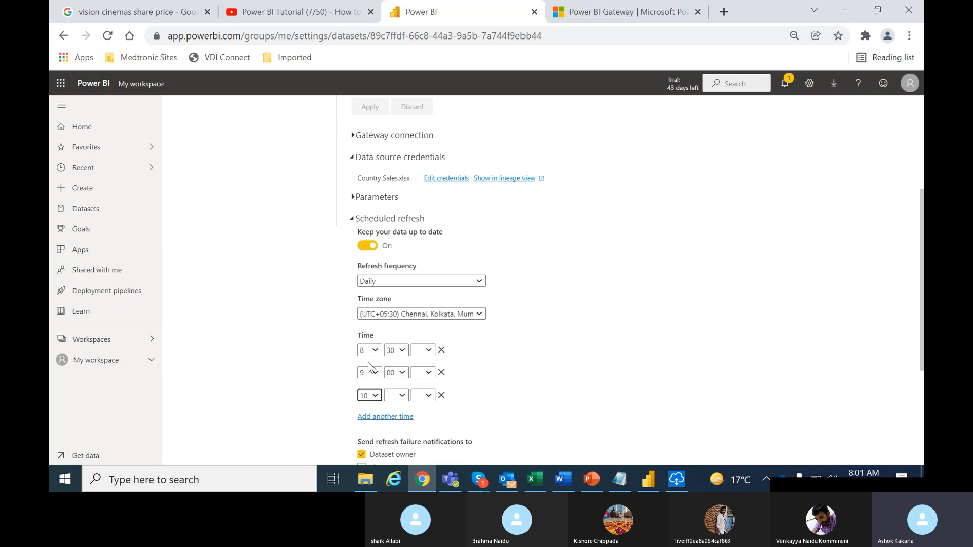
click(371, 396)
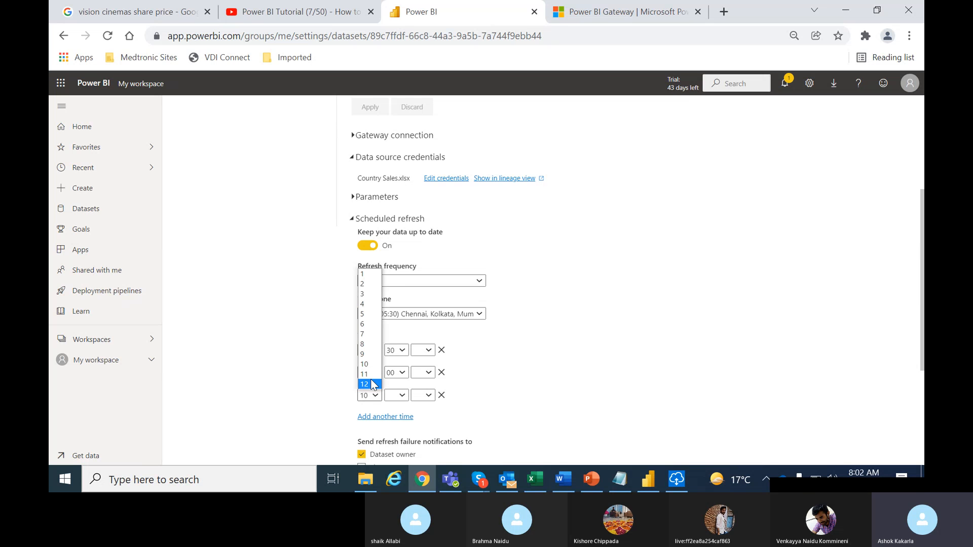
click(368, 353)
click(401, 395)
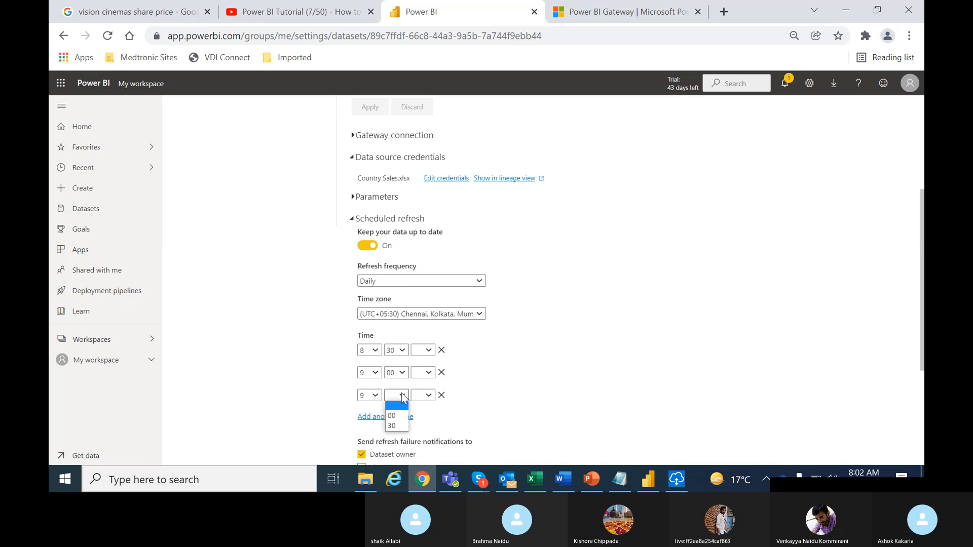
click(390, 428)
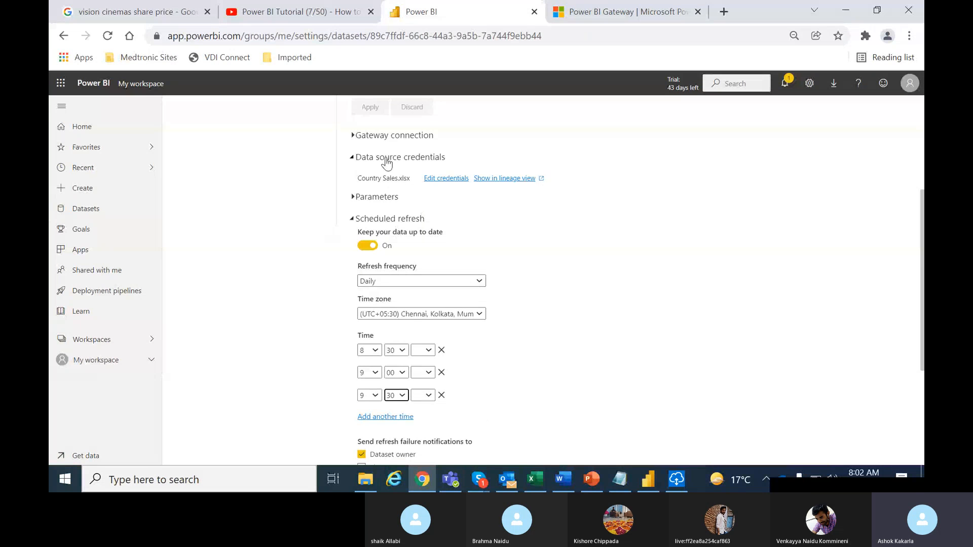
Review the dataset's gateway connection details and select Daily as the refresh frequency.
click(355, 136)
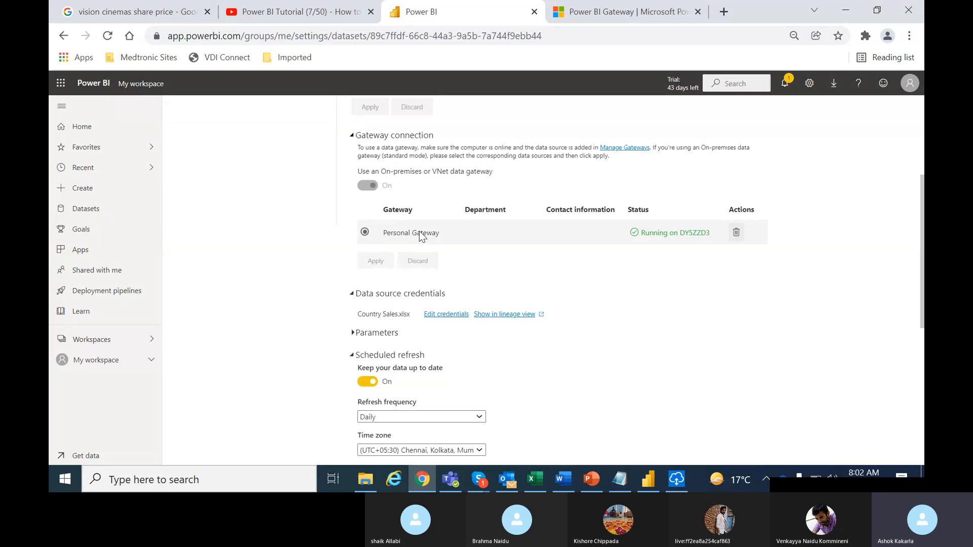
click(353, 136)
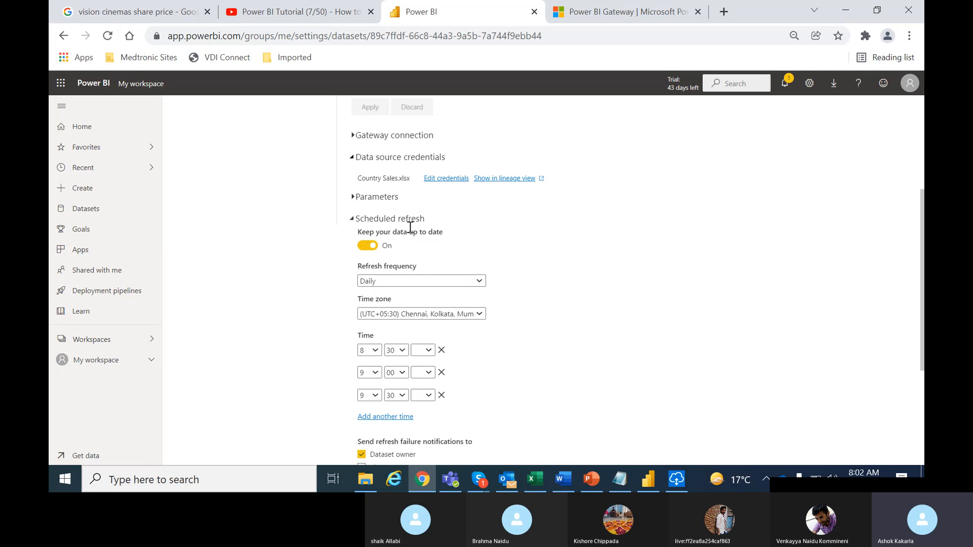
click(400, 284)
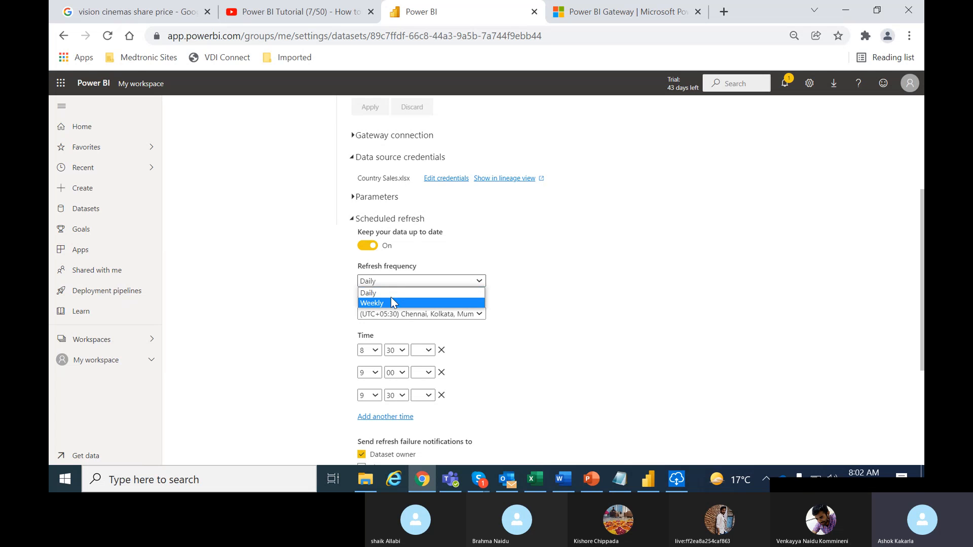
click(385, 293)
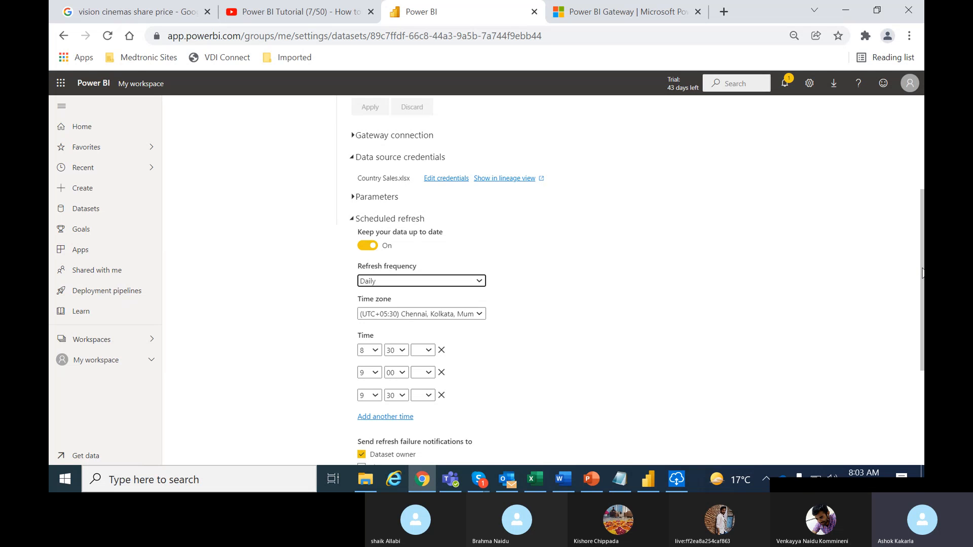
Set all three scheduled refresh times to AM and apply the refresh schedule.
drag(921, 273, 924, 350)
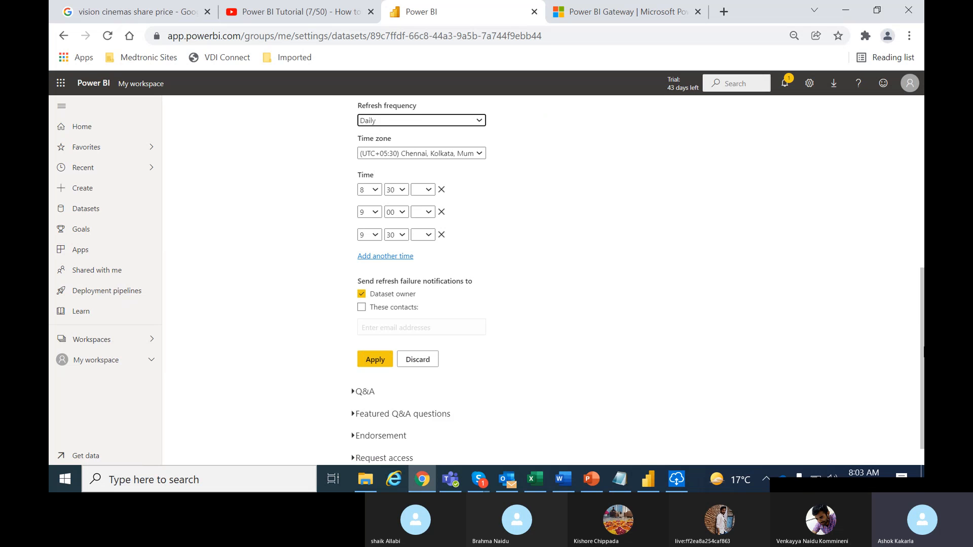
click(375, 359)
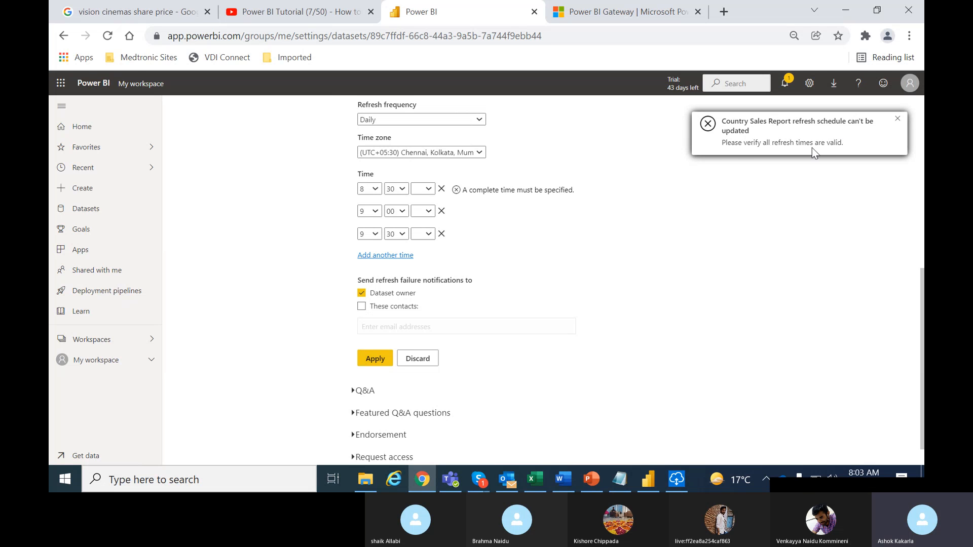
click(424, 189)
click(428, 215)
click(424, 211)
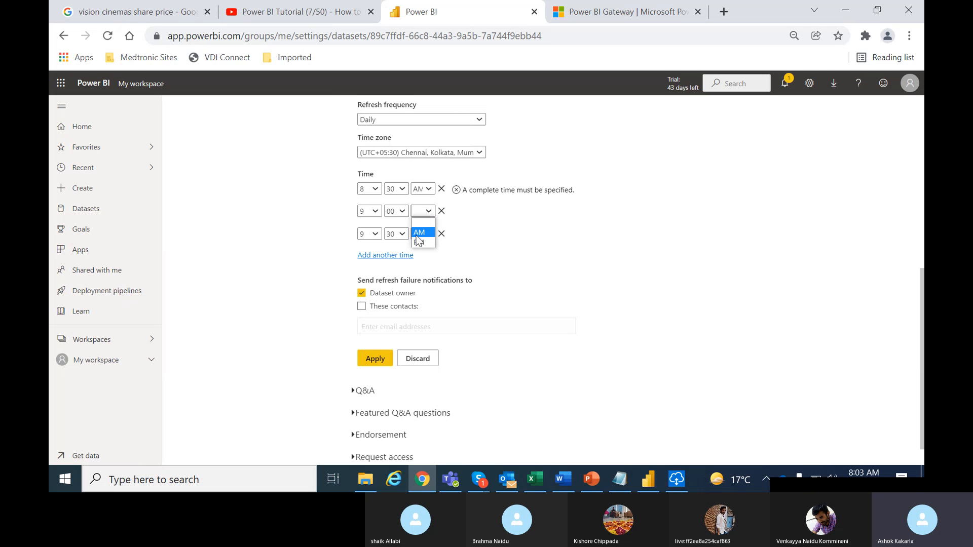
click(419, 232)
click(424, 233)
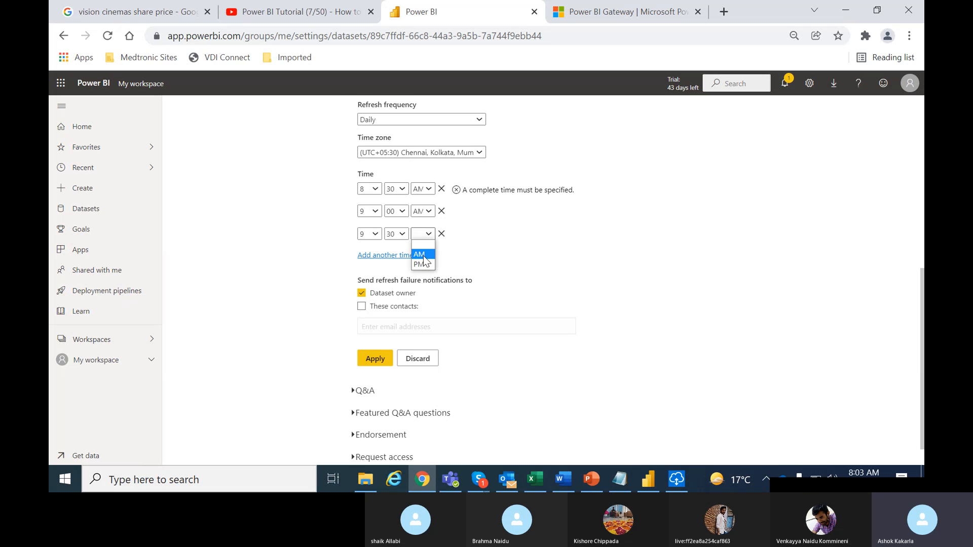
click(424, 255)
click(375, 359)
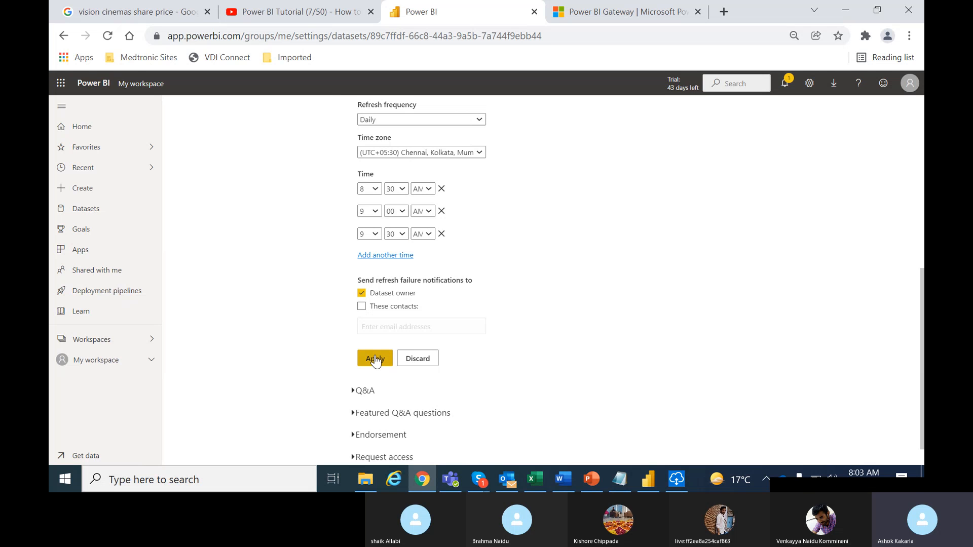
click(375, 359)
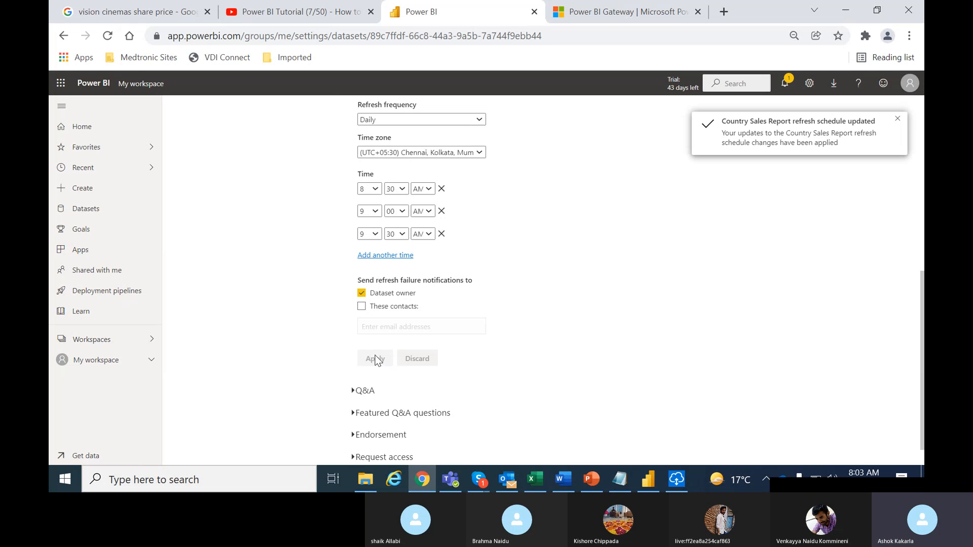
click(897, 123)
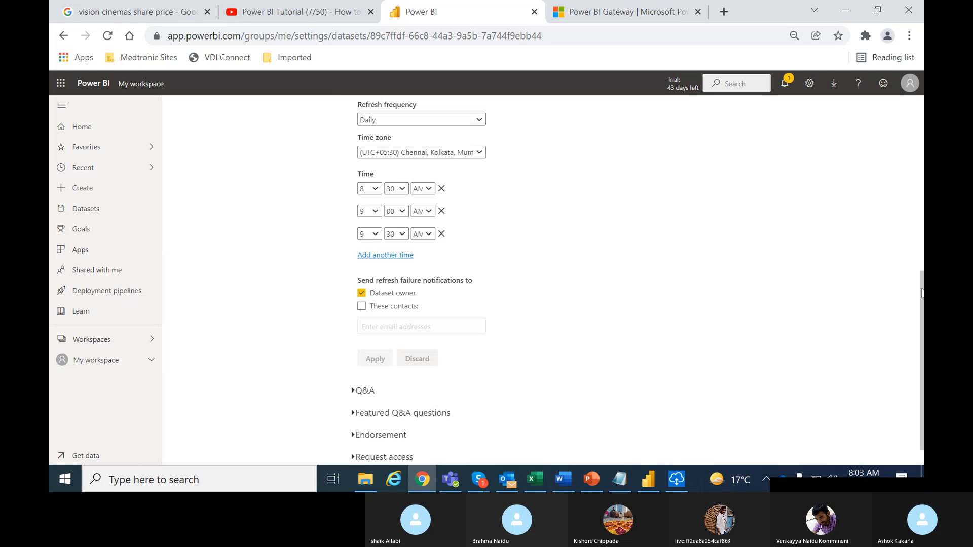
Return to My workspace and open the Country Sales Report report to view its visuals.
drag(923, 293, 900, 133)
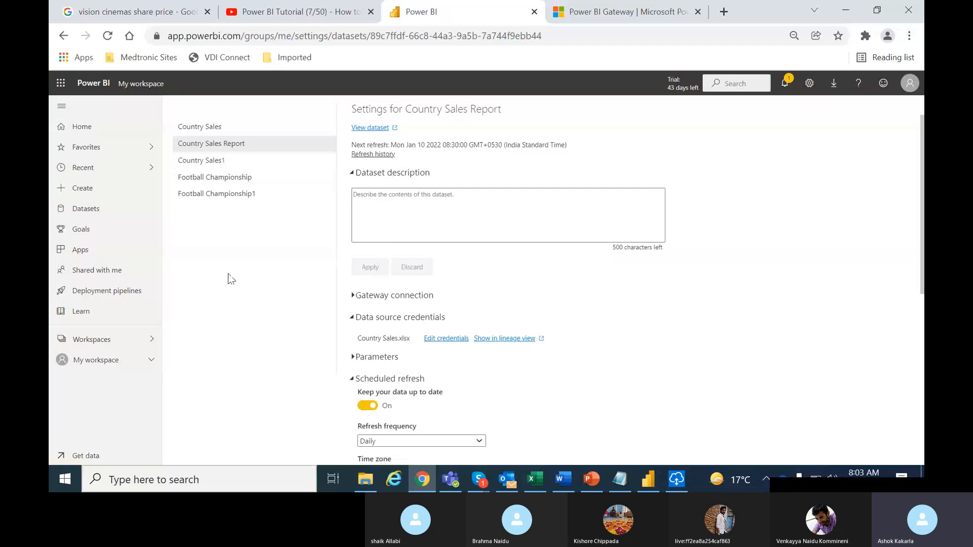
click(96, 360)
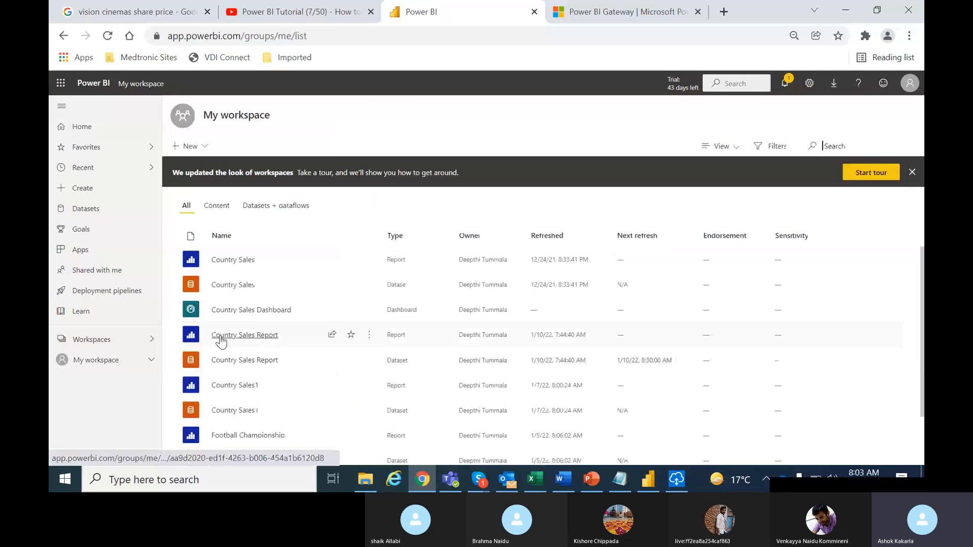
click(256, 336)
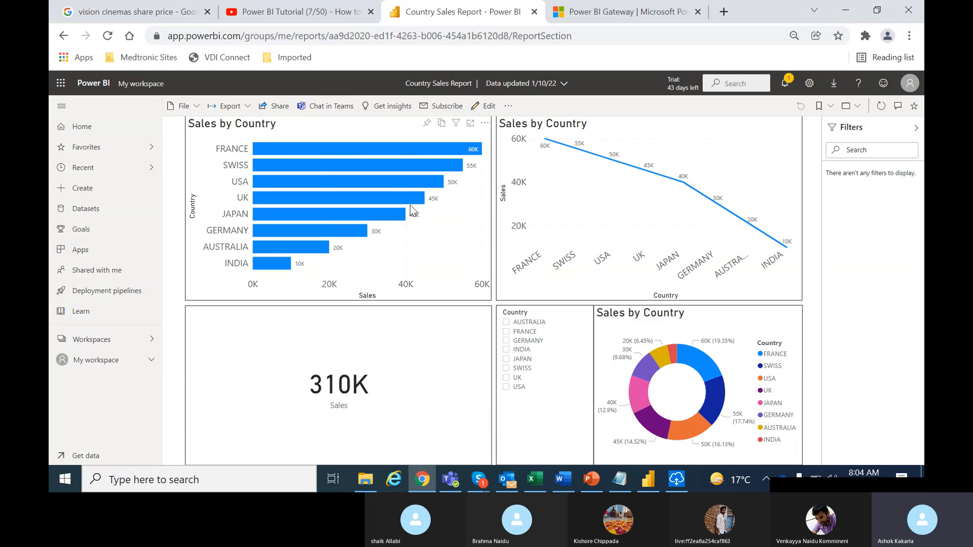
mouse_move(389, 214)
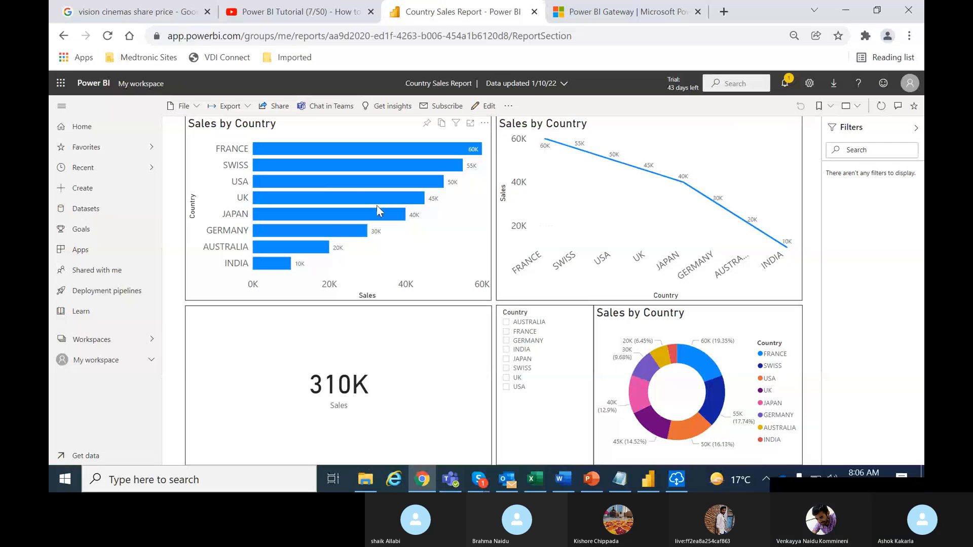
mouse_move(380, 202)
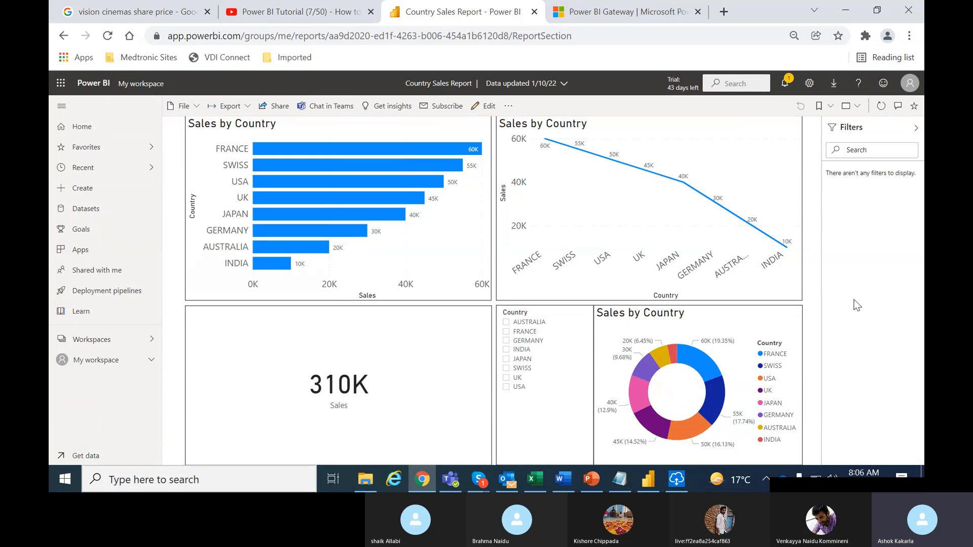
Move the floating Skype call window off the taskbar clock and onto the report area.
click(799, 487)
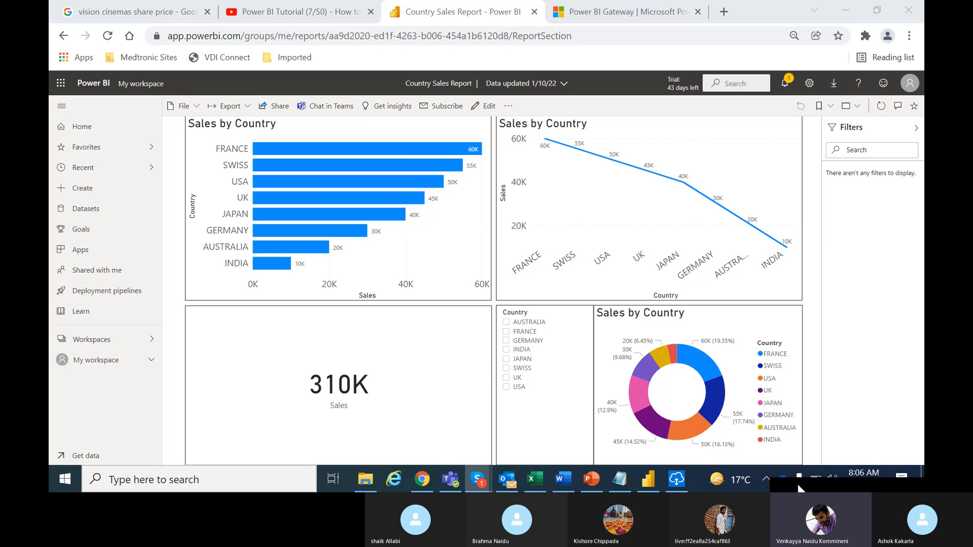
drag(798, 484, 554, 256)
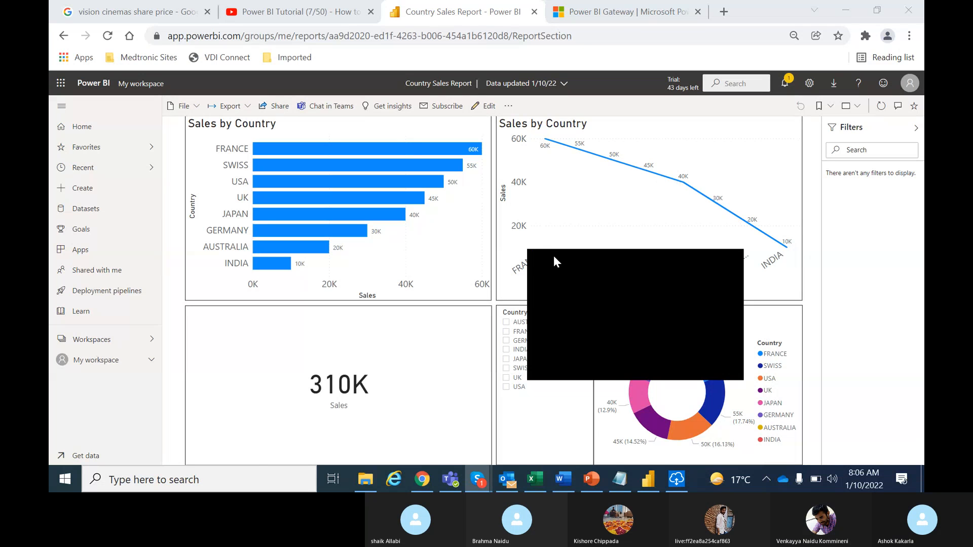
mouse_move(476, 479)
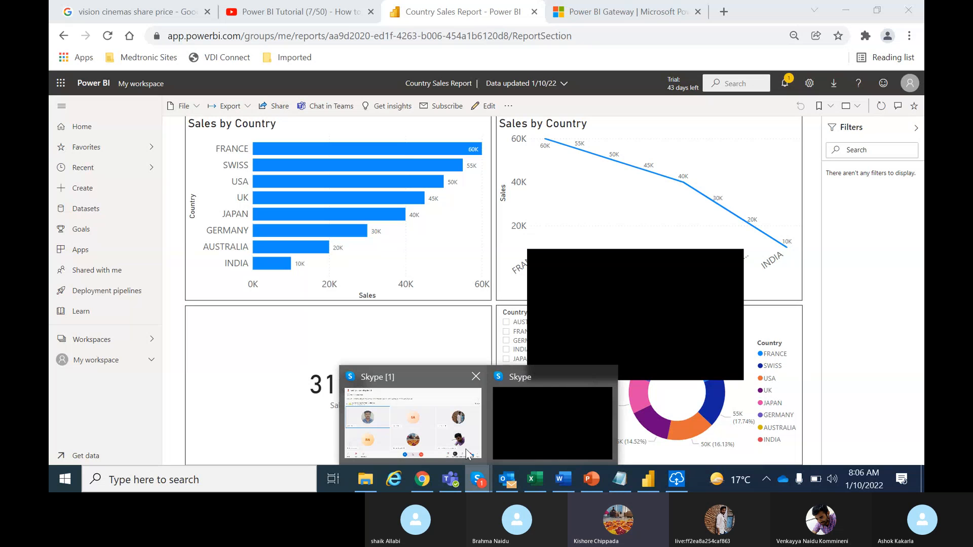